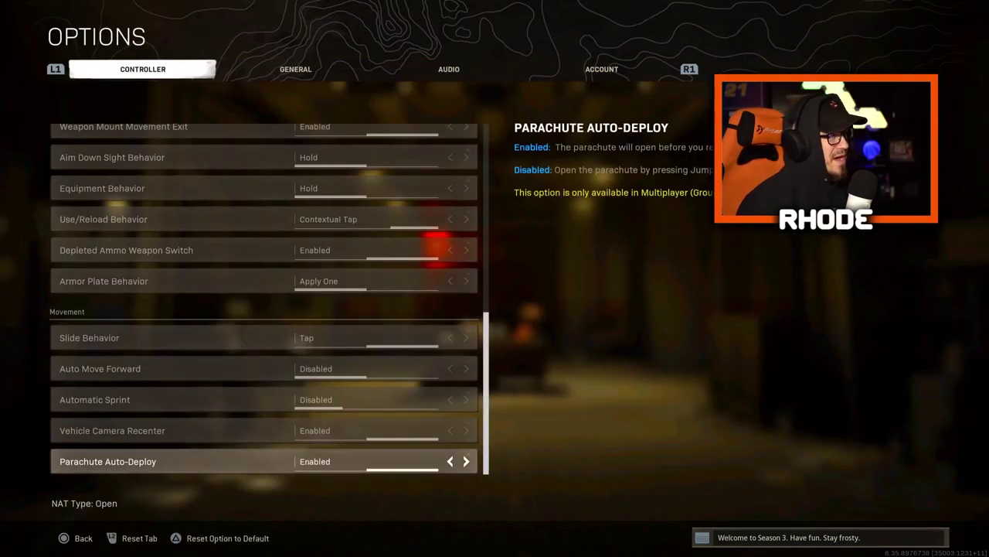
Skim the whole controller options list, from Parachute Auto-Deploy up to BR Button Layout
key(Up)
key(Up)
key(Up)
key(Up)
key(Up)
key(Up)
key(Up)
key(Up)
key(Up)
key(Up)
key(Up)
key(Up)
key(Up)
key(Up)
key(Up)
key(Up)
key(Up)
key(Up)
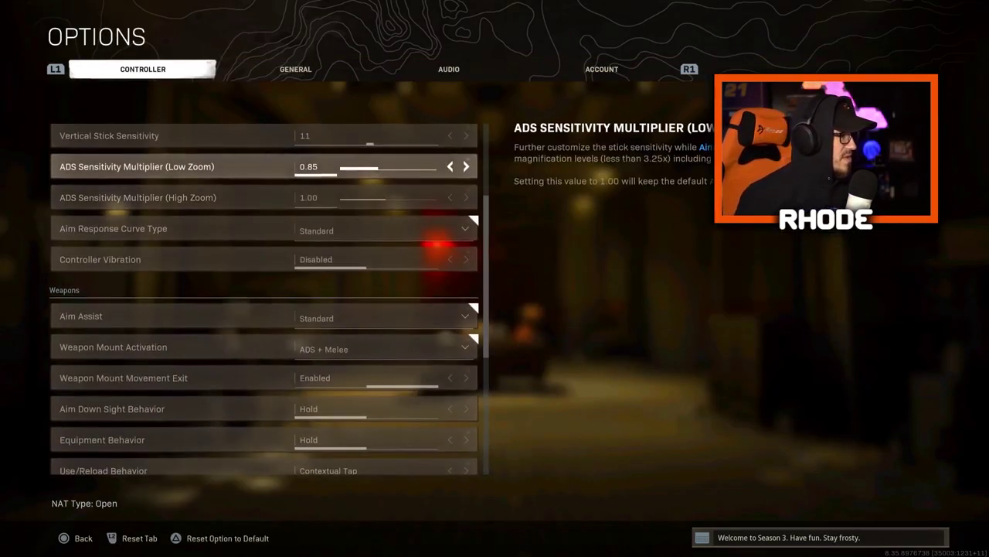
key(Up)
key(Up)
key(Up)
key(Up)
key(Up)
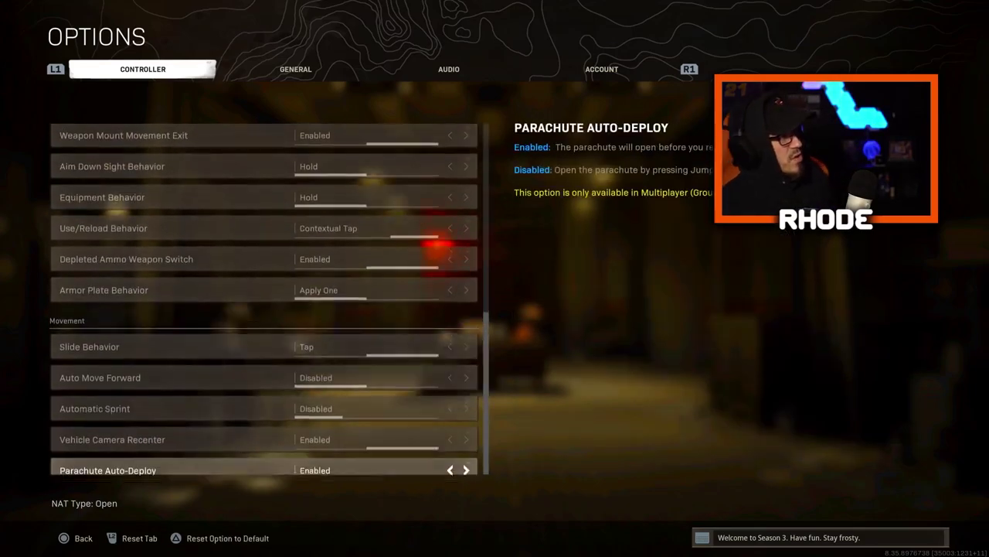
key(Down)
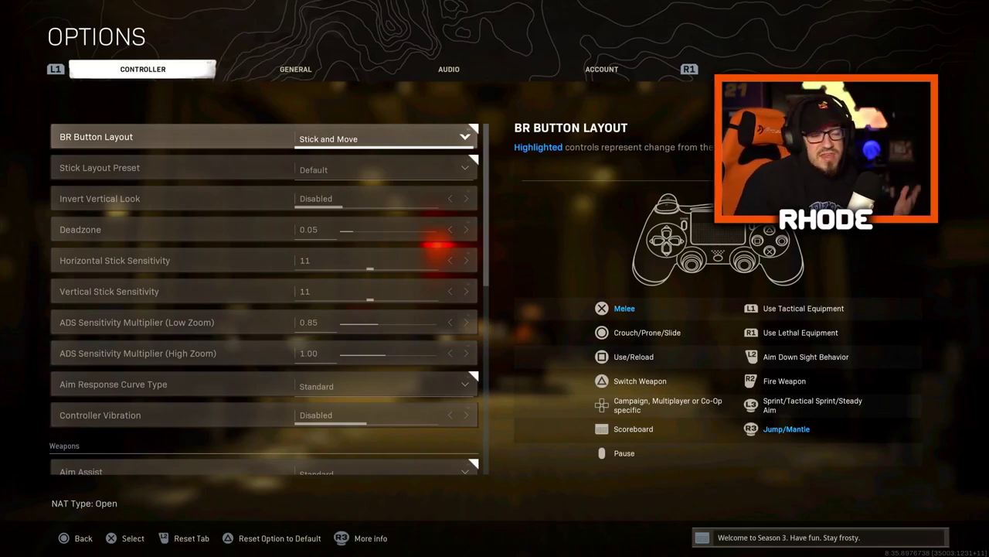
Review the BR Button Layout, Stick Layout Preset, Invert Vertical Look and Deadzone settings
key(Down)
key(Up)
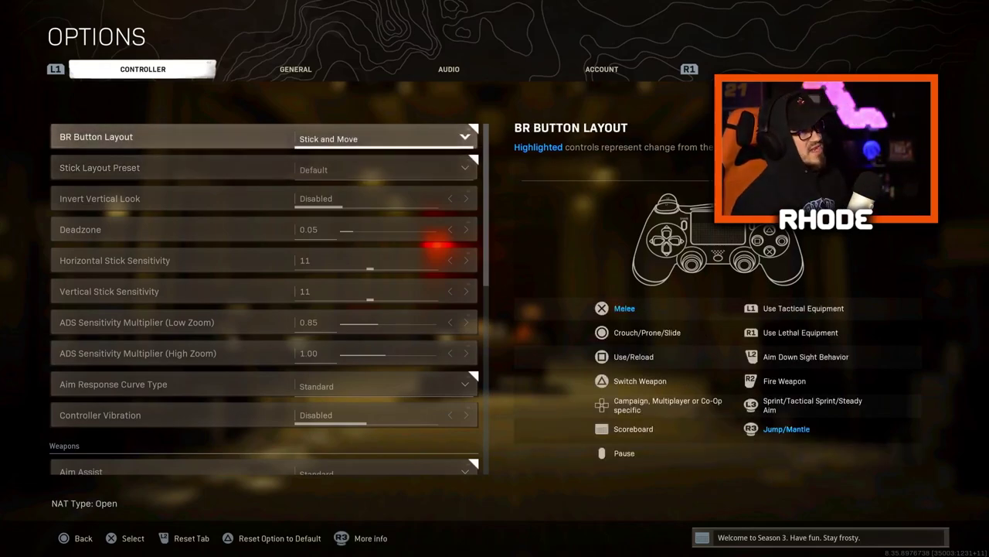
key(Down)
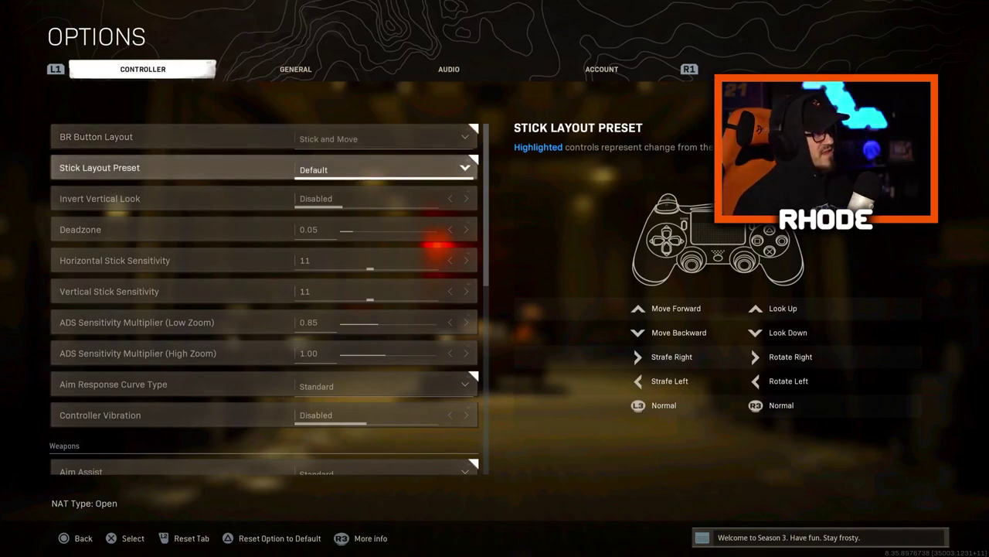
key(Down)
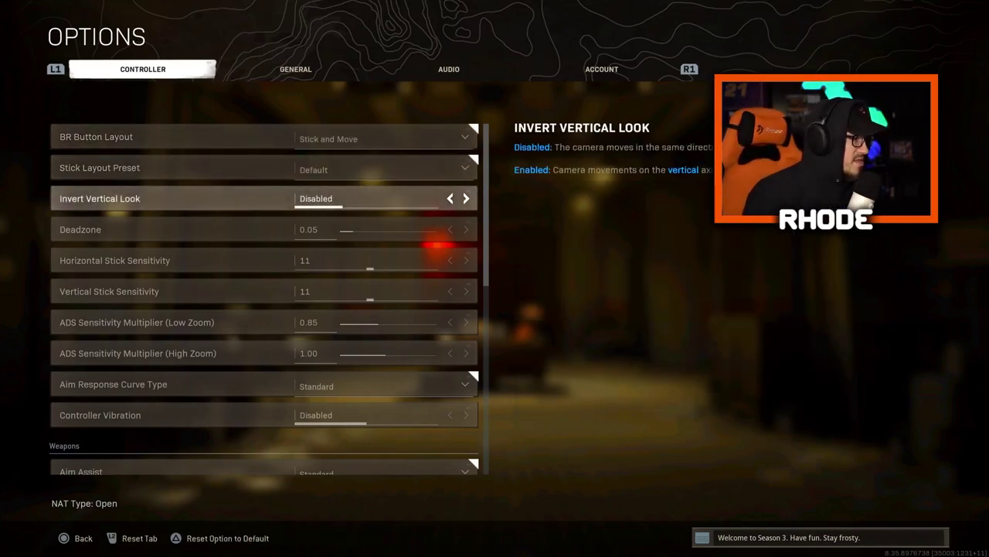
key(Down)
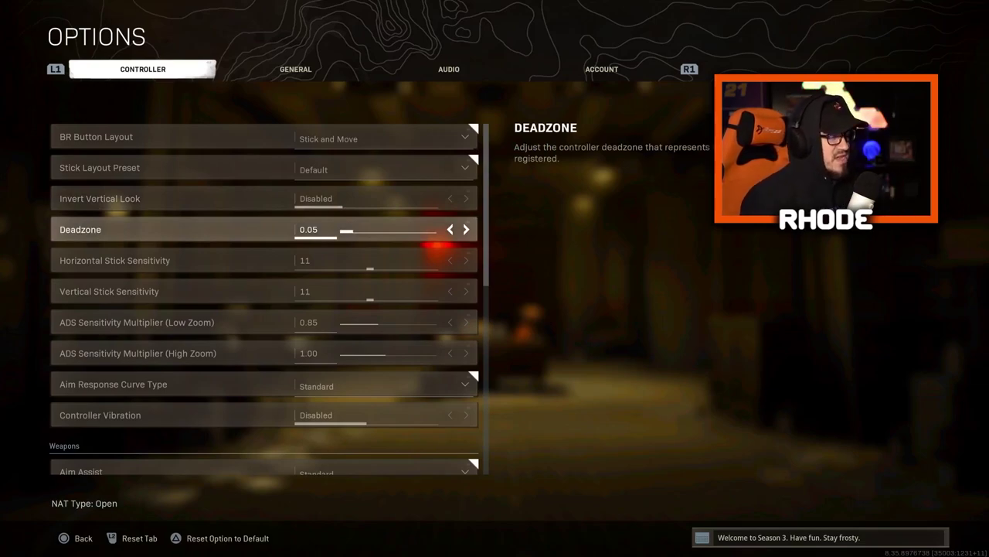
Examine the horizontal and vertical stick sensitivities and the low and high zoom ADS sensitivity multipliers
key(Down)
key(Down)
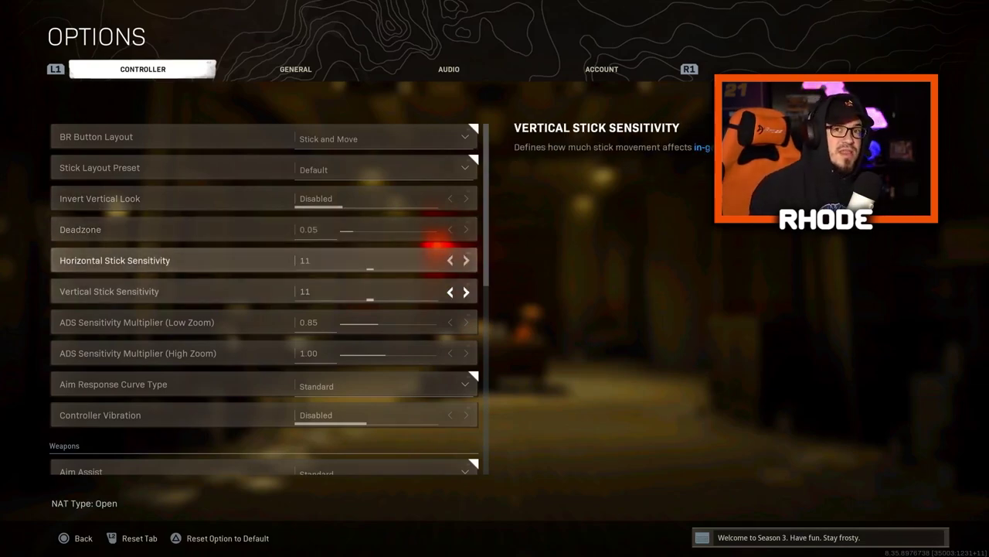
key(Up)
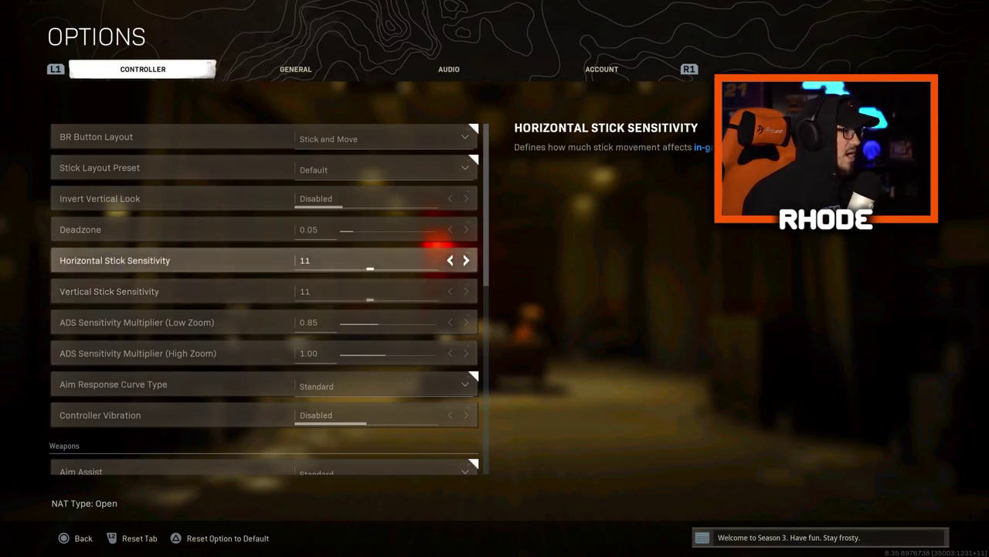
key(Up)
key(Down)
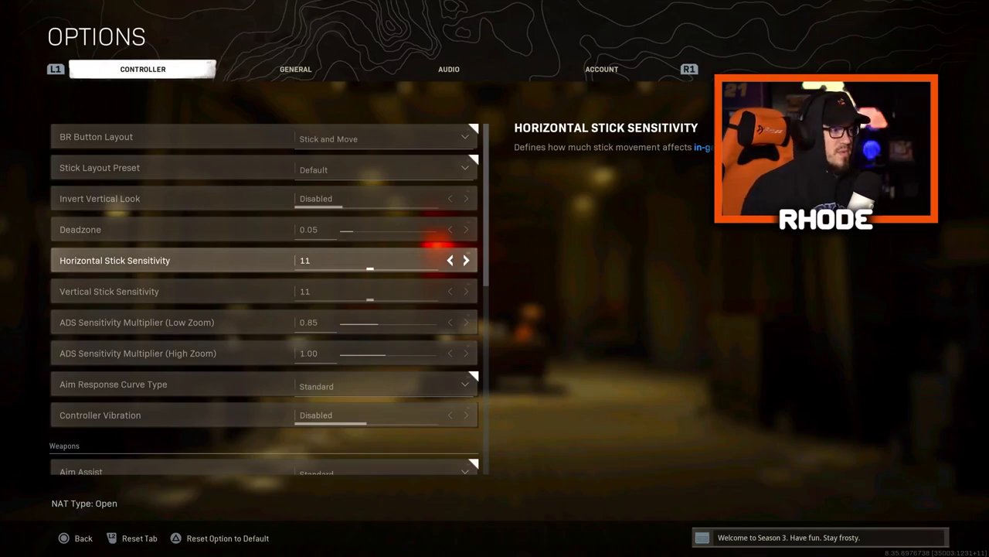
key(Down)
key(Down)
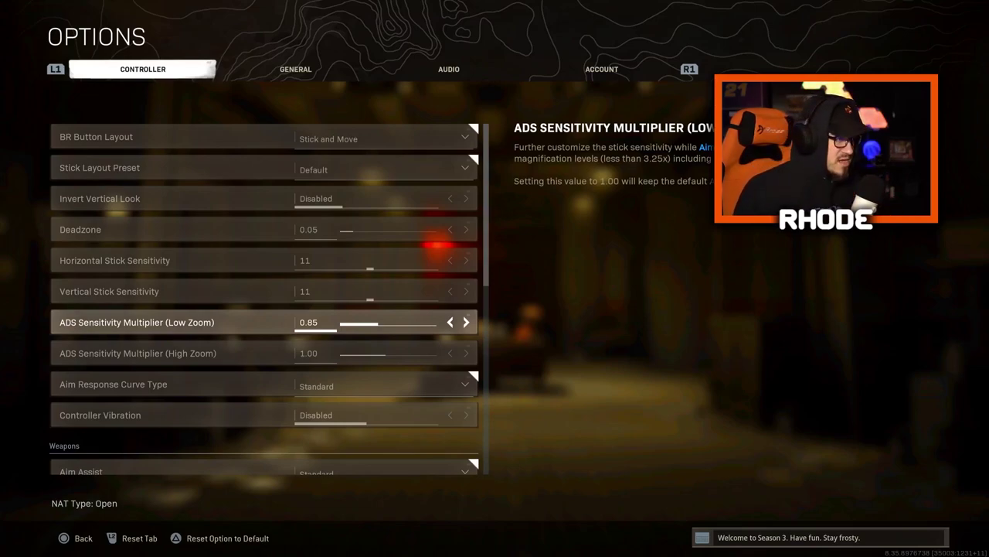
click(138, 353)
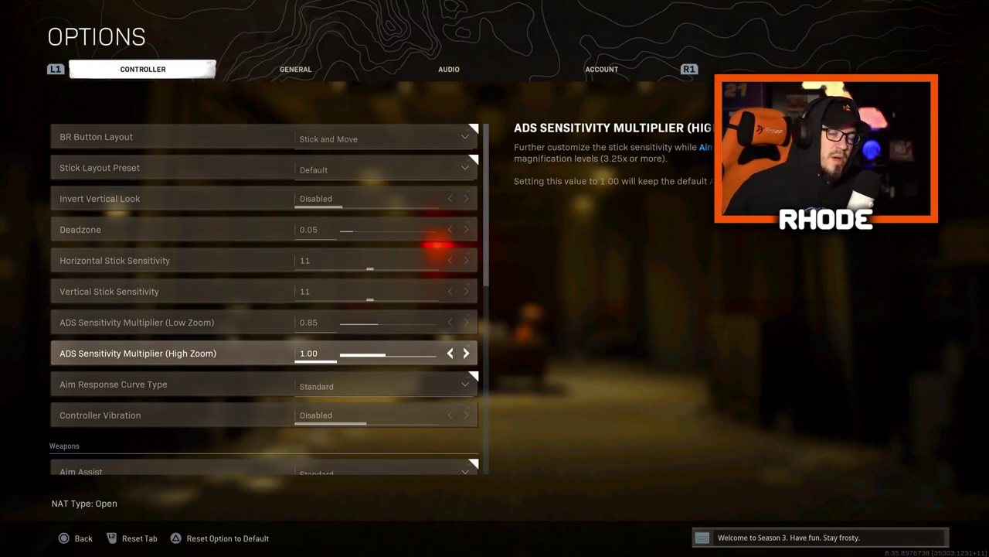
Review the Aim Response Curve Type, Controller Vibration and Aim Assist settings
key(Down)
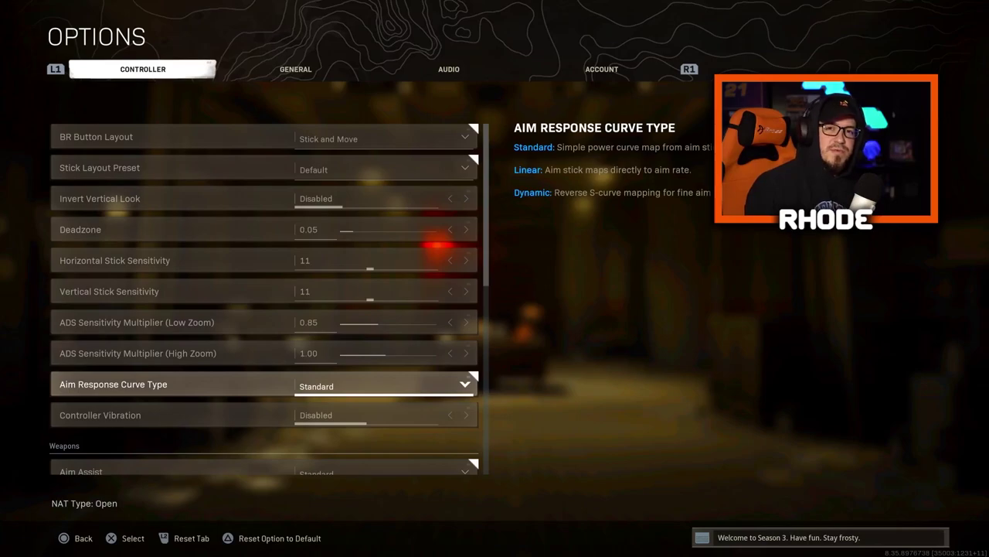
key(Down)
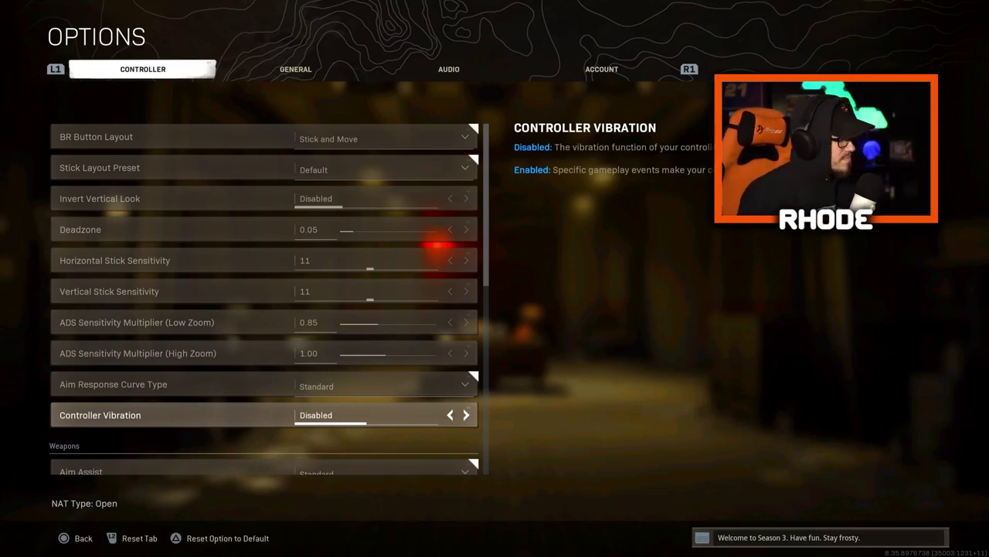
key(Down)
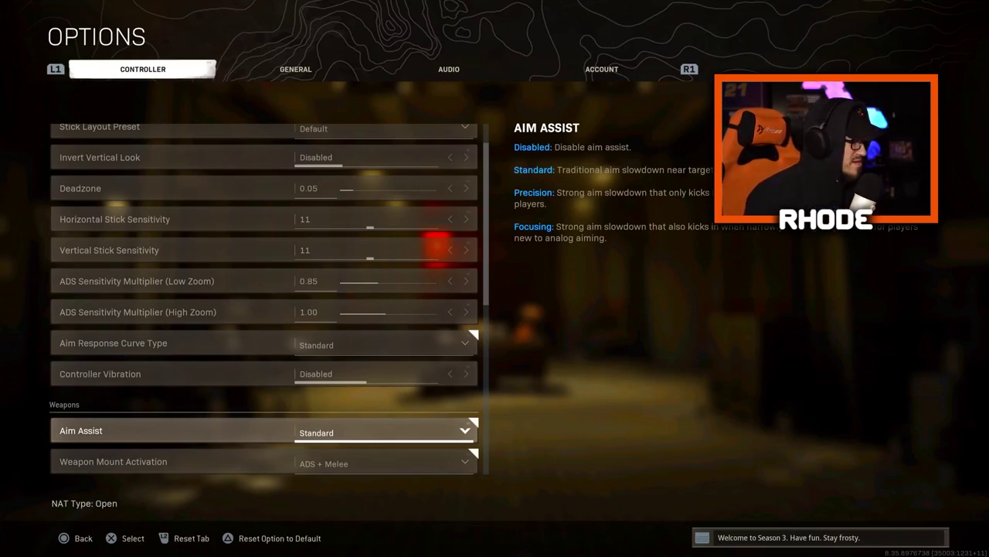
key(Up)
key(Down)
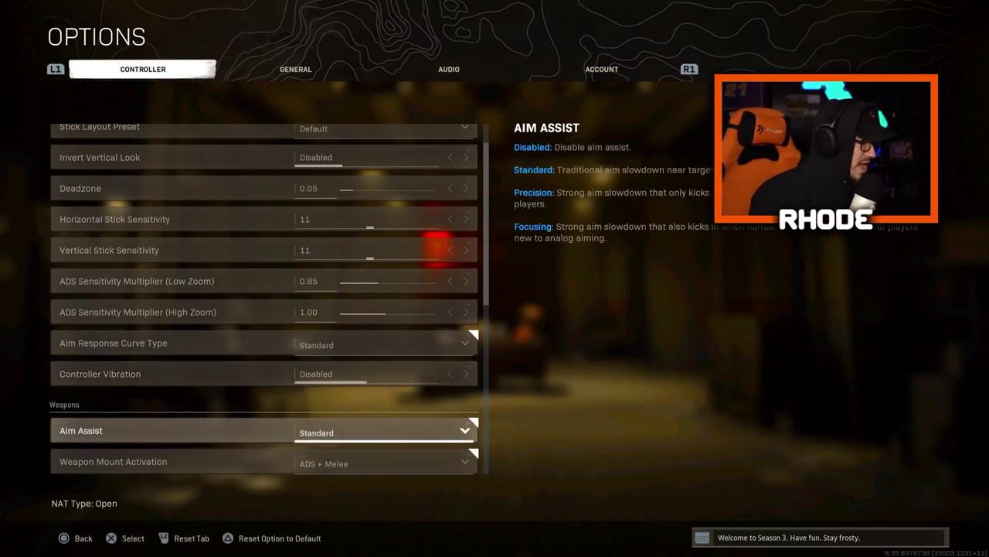
Examine the Weapon Mount Activation, Weapon Mount Movement Exit and Aim Down Sight Behavior settings
key(Down)
key(Down)
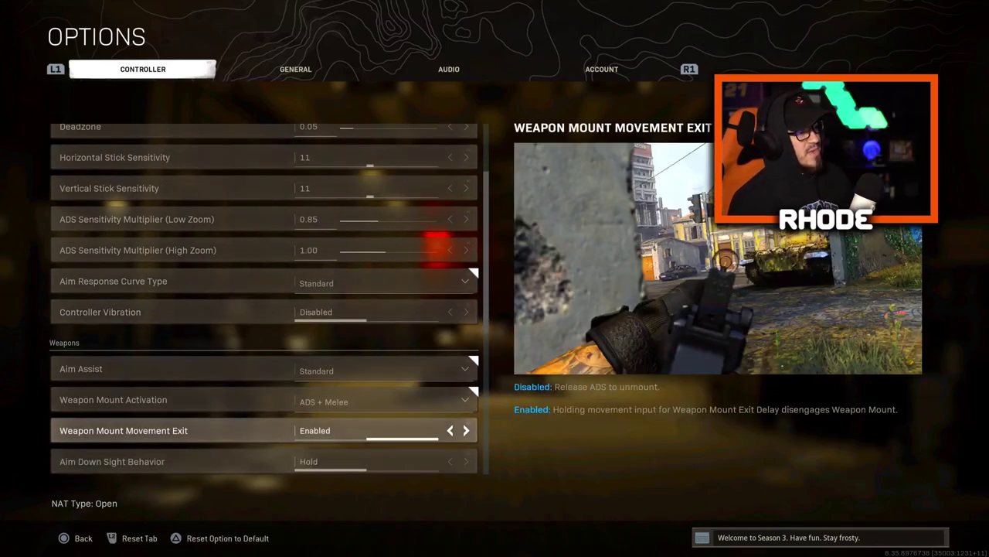
key(Up)
key(Down)
key(Down)
key(Up)
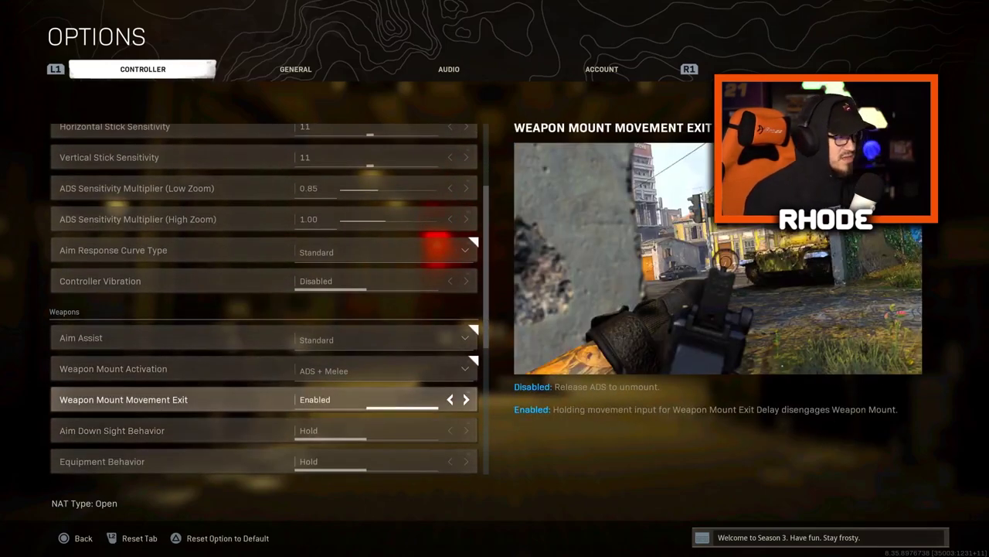
key(Down)
key(Up)
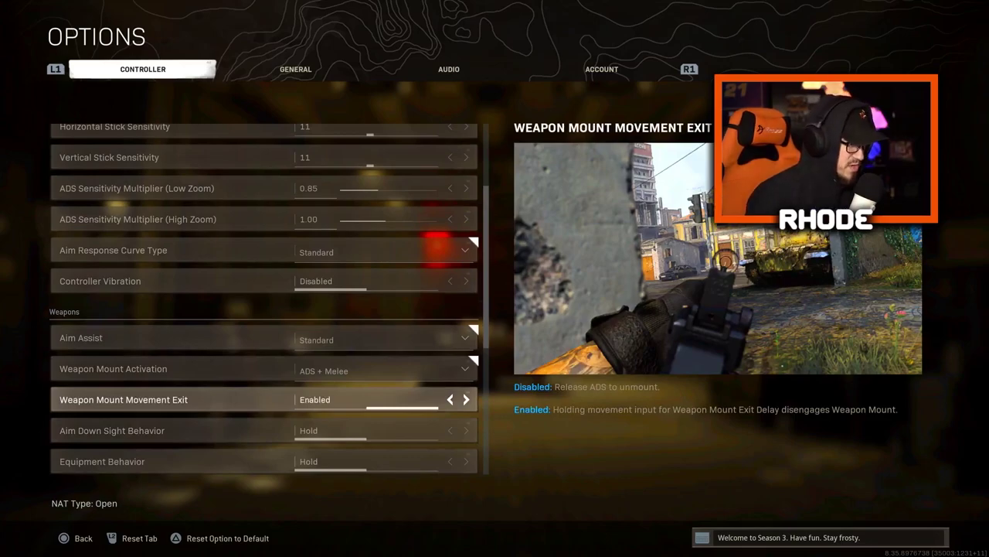
key(Down)
key(Up)
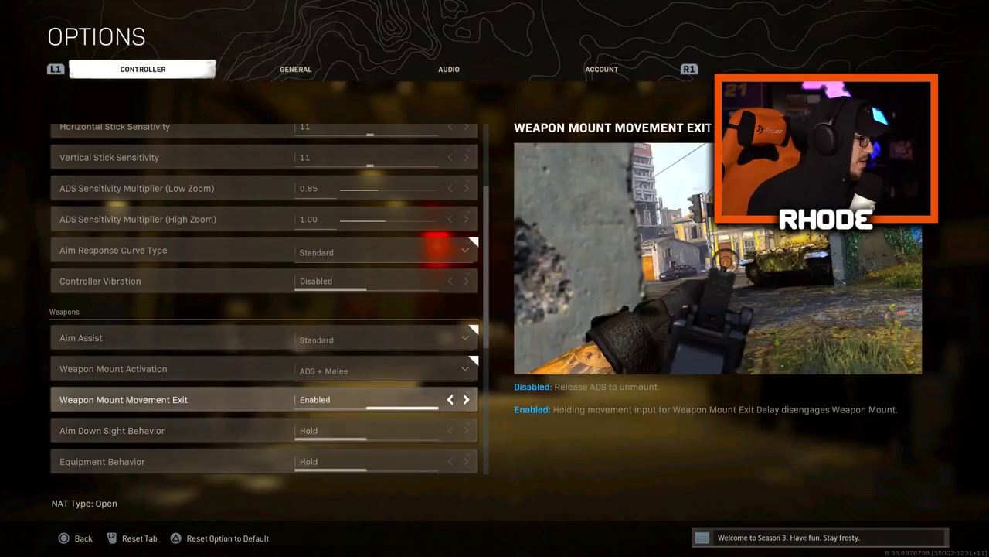
key(Down)
key(Down)
key(Up)
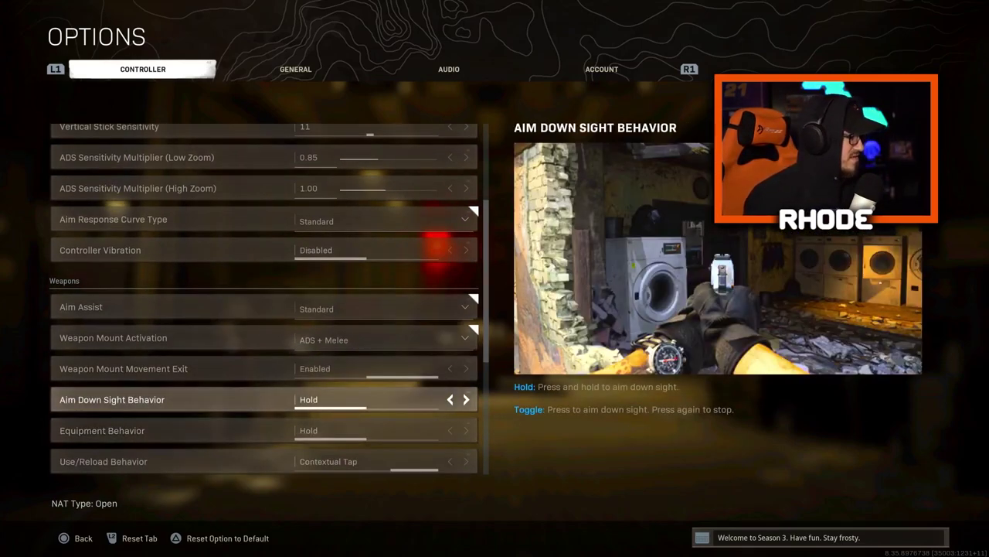
Review the Equipment Behavior, Use/Reload Behavior, Depleted Ammo Weapon Switch and Armor Plate Behavior settings
key(Down)
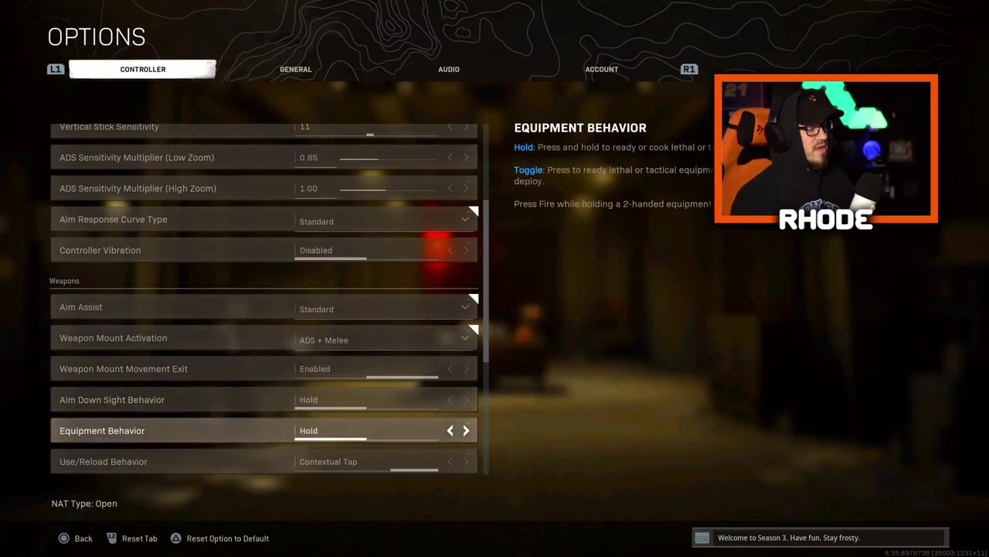
key(Down)
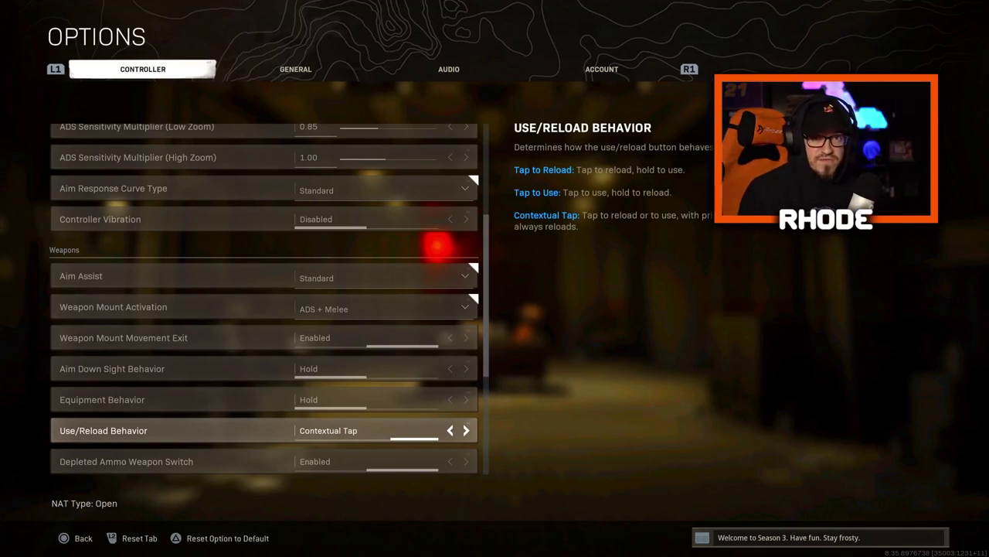
key(Down)
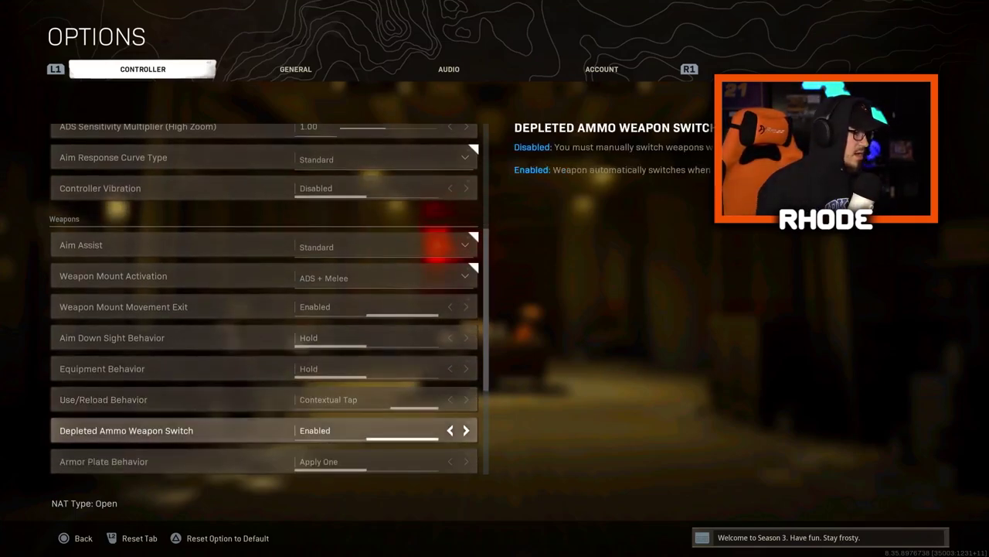
key(Down)
key(Down)
key(Up)
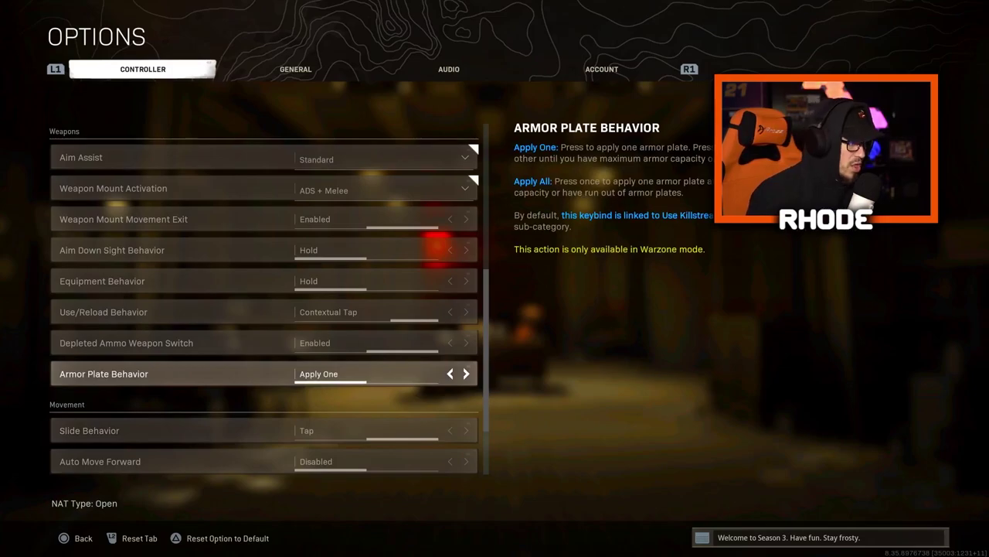
Go through the Movement settings from Slide Behavior to Parachute Auto-Deploy
key(Down)
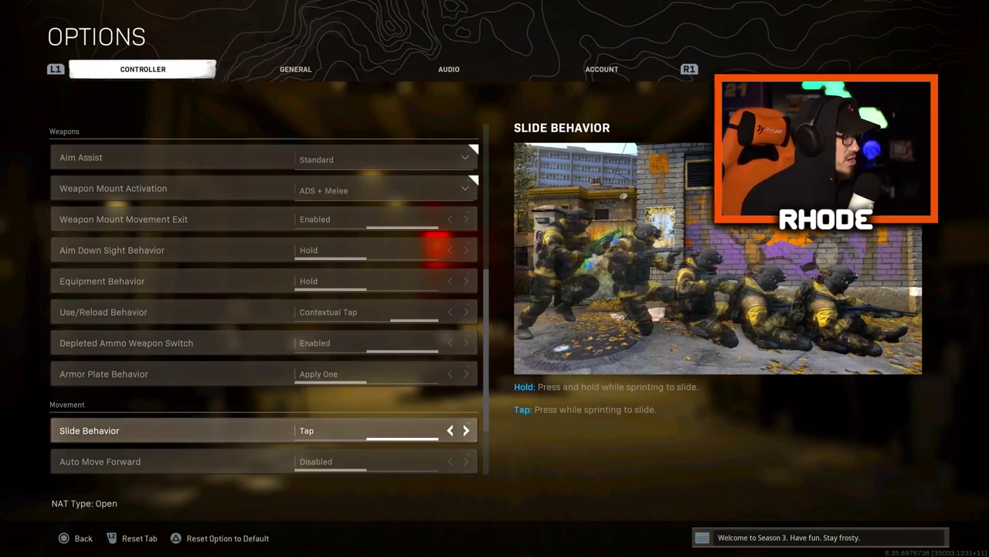
key(Down)
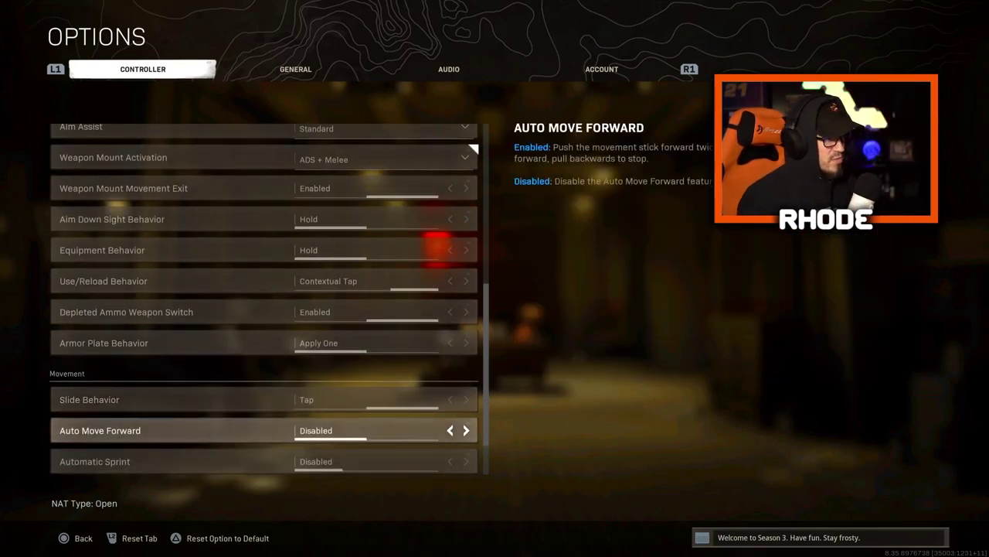
key(Down)
key(Up)
key(Down)
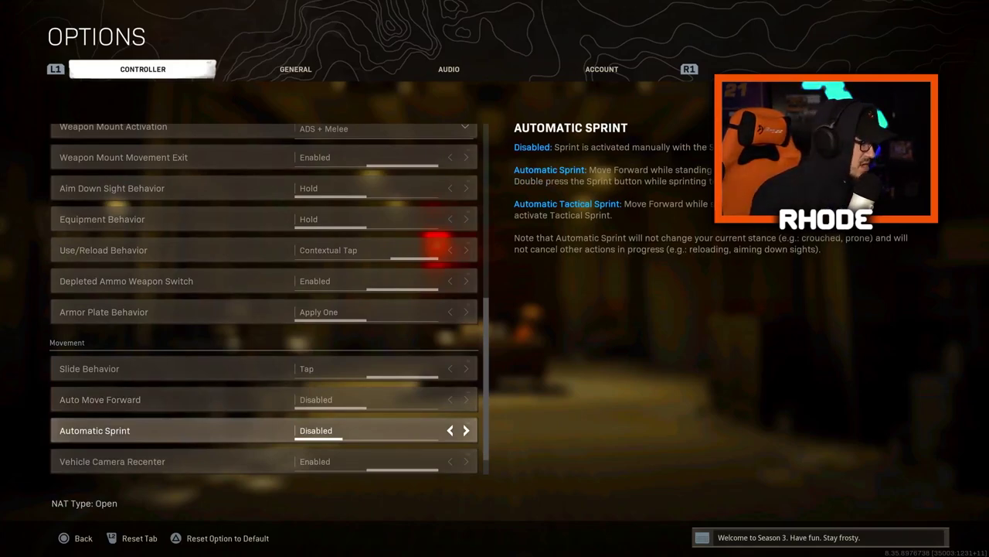
key(Down)
key(Down)
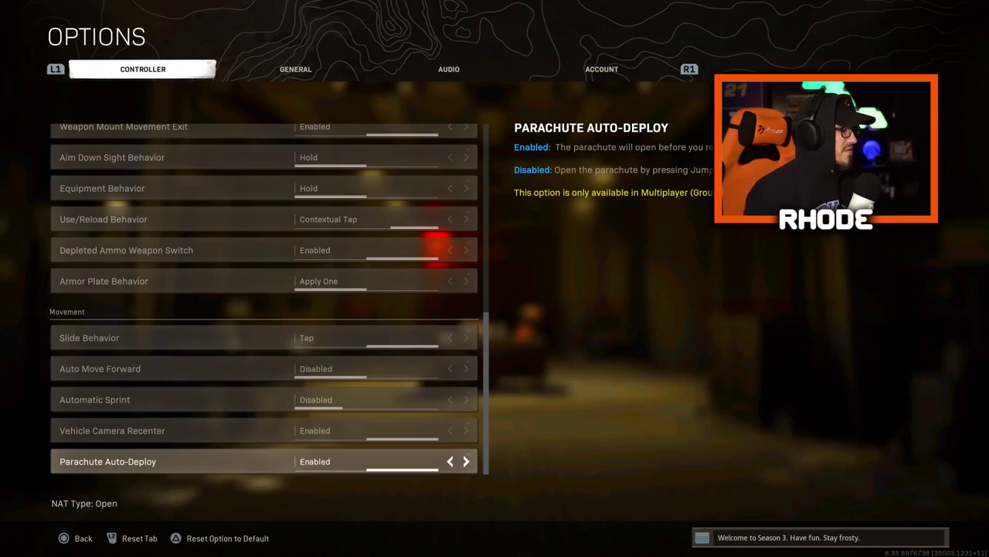
Open the General options and review the Input Device, Brightness, Safe Area and Film Grain settings
key(Up)
key(Up)
key(Up)
key(Up)
key(e)
key(Down)
key(Up)
key(Down)
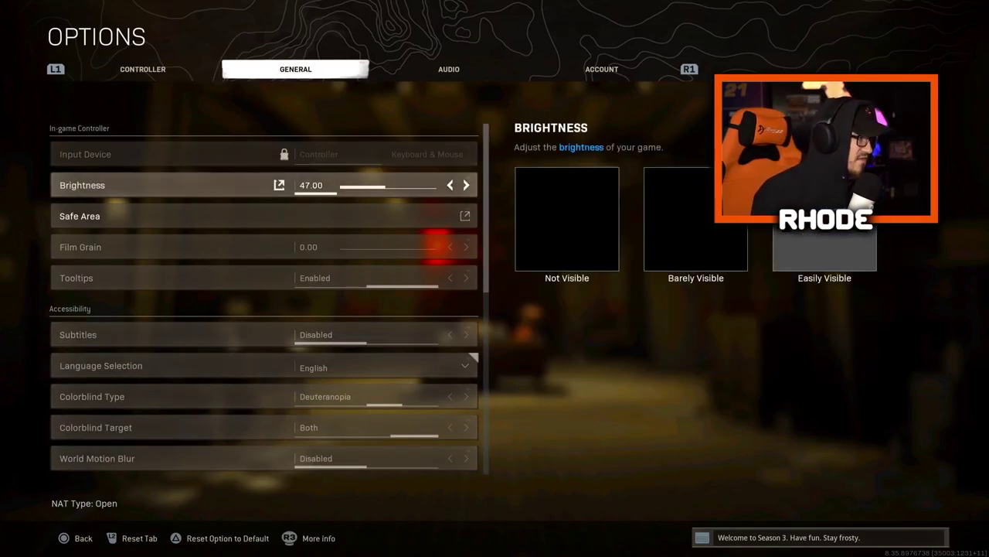
key(Up)
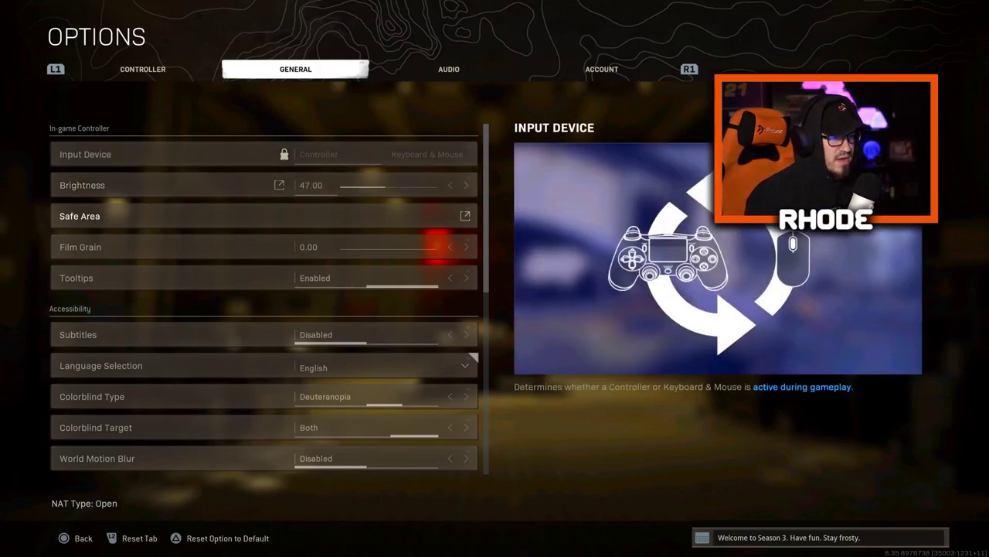
key(Down)
key(Up)
key(Down)
key(Down)
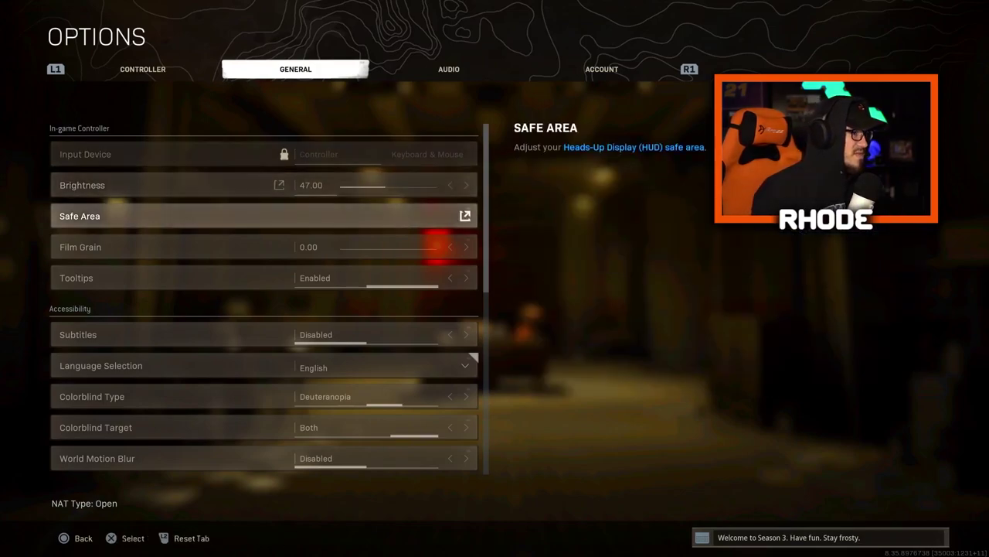
key(Down)
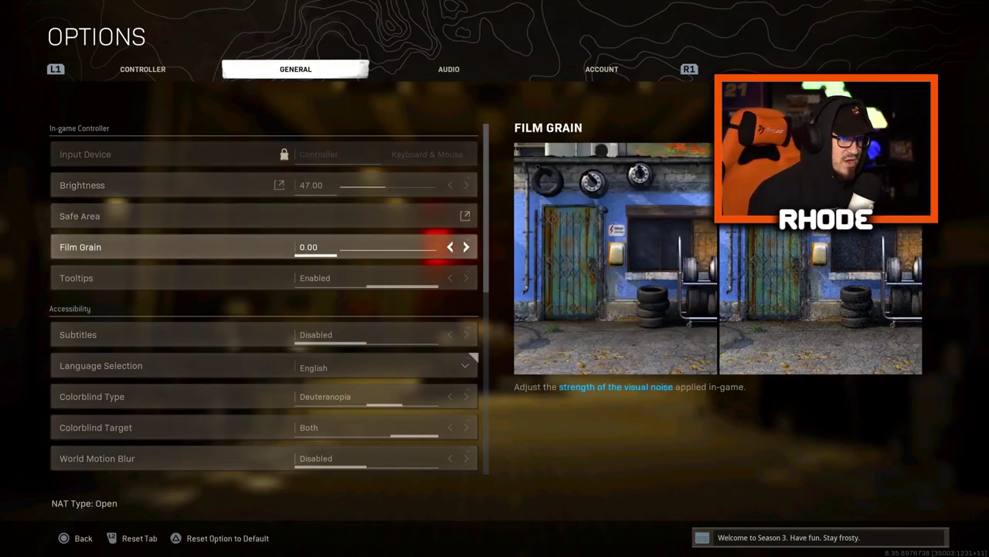
Check the Tooltips setting and the accessibility settings for Subtitles, Language Selection and Colorblind Type
key(Down)
key(Down)
key(Down)
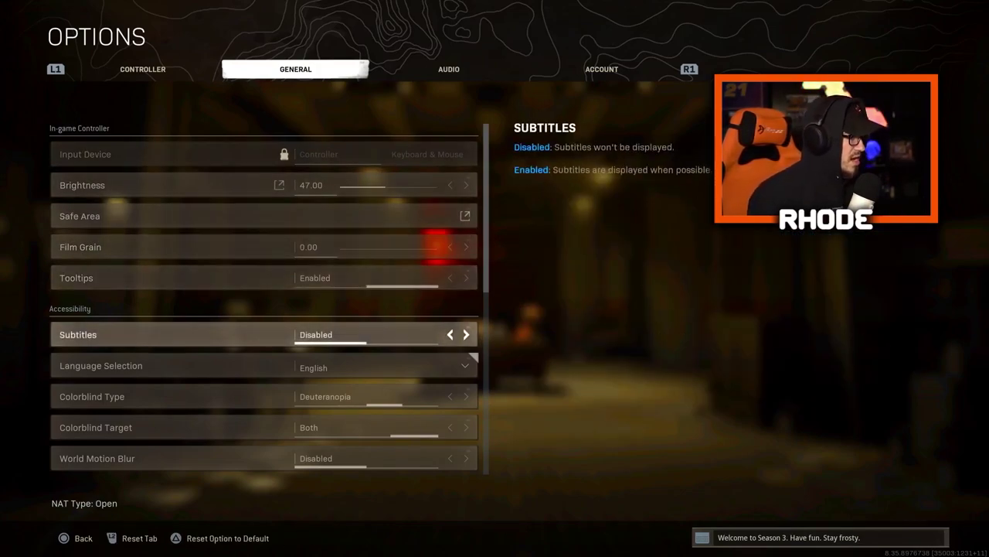
key(Down)
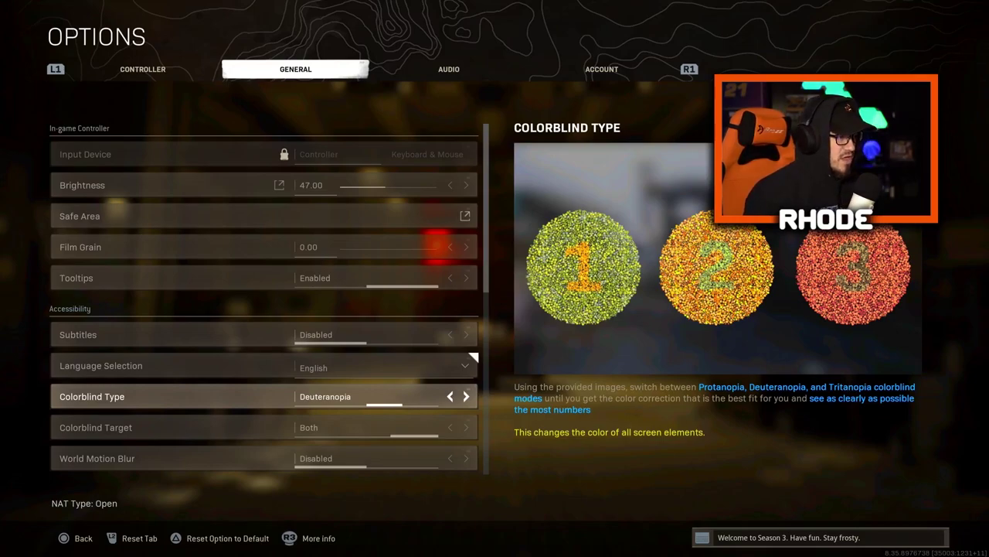
Review the remaining accessibility settings: Colorblind Target, World Motion Blur and Weapon Motion Blur
key(Down)
key(Down)
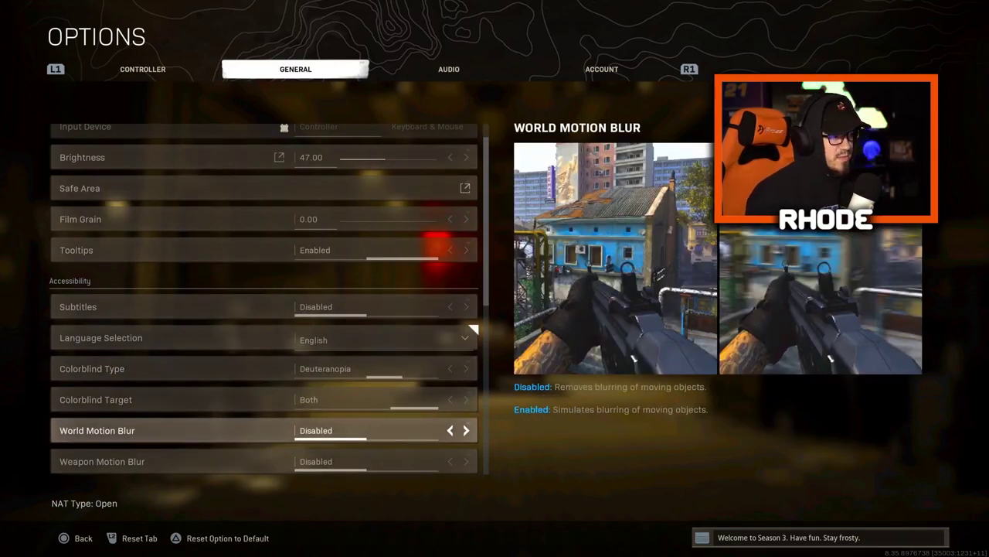
key(Down)
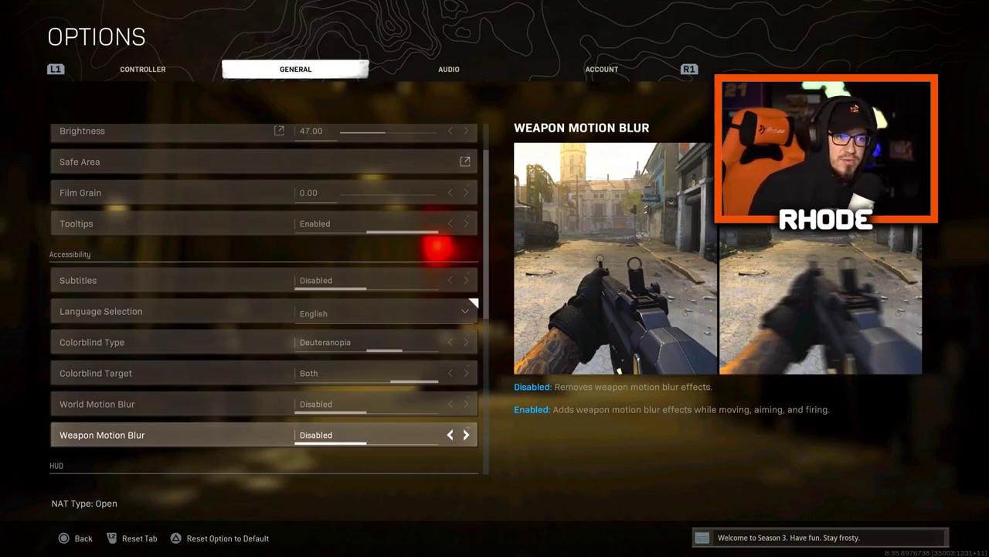
Check the HUD settings for Mini Map Shape, Mini Map Rotation and Compass Cardinal Direction Text
key(Down)
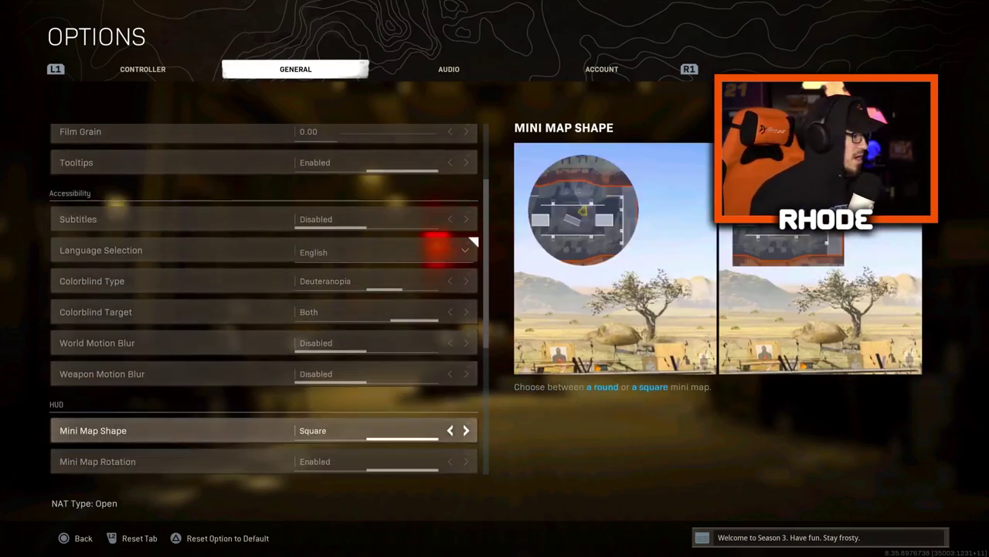
key(Down)
key(Up)
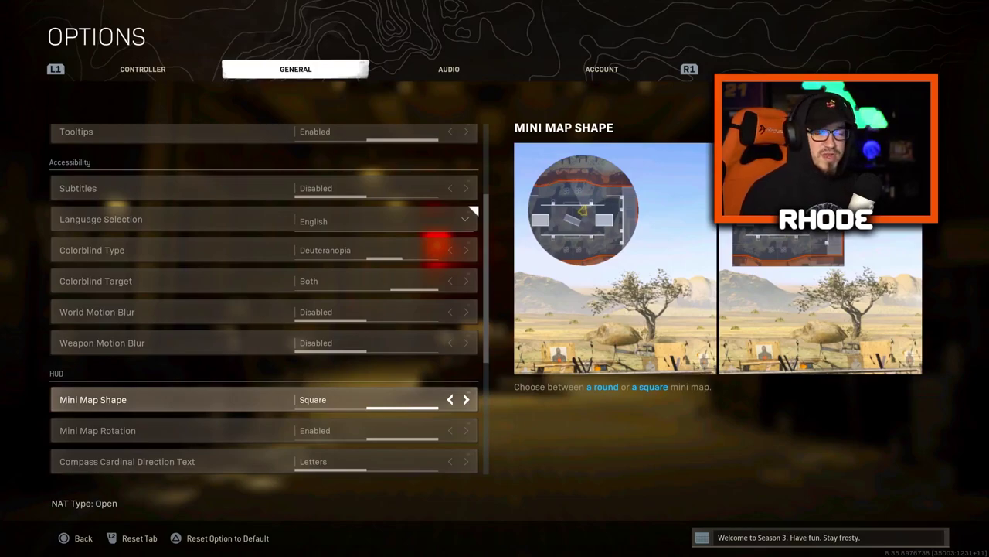
key(Down)
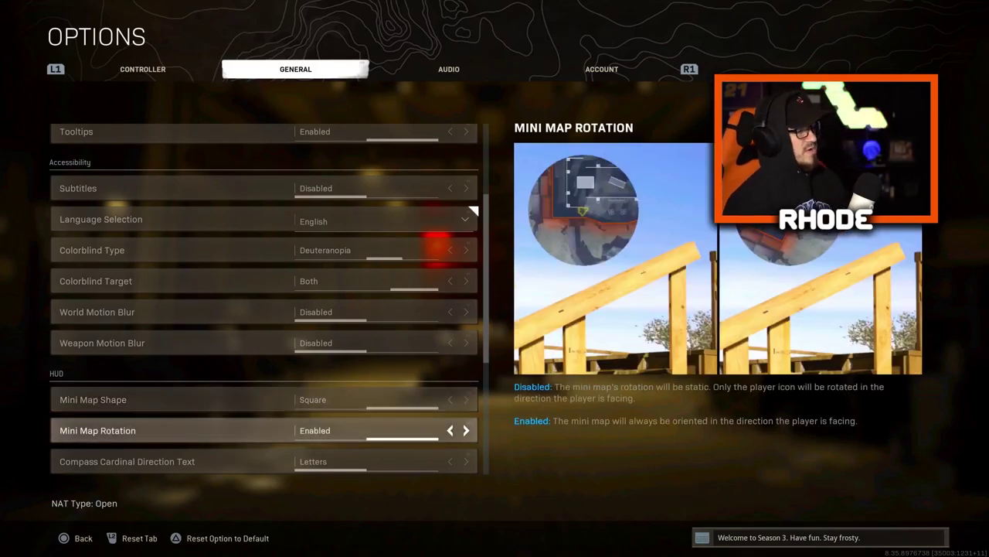
key(Down)
Look over the Content Filters settings, including Text Chat and Profanity Filter
key(Down)
key(Down)
key(Down)
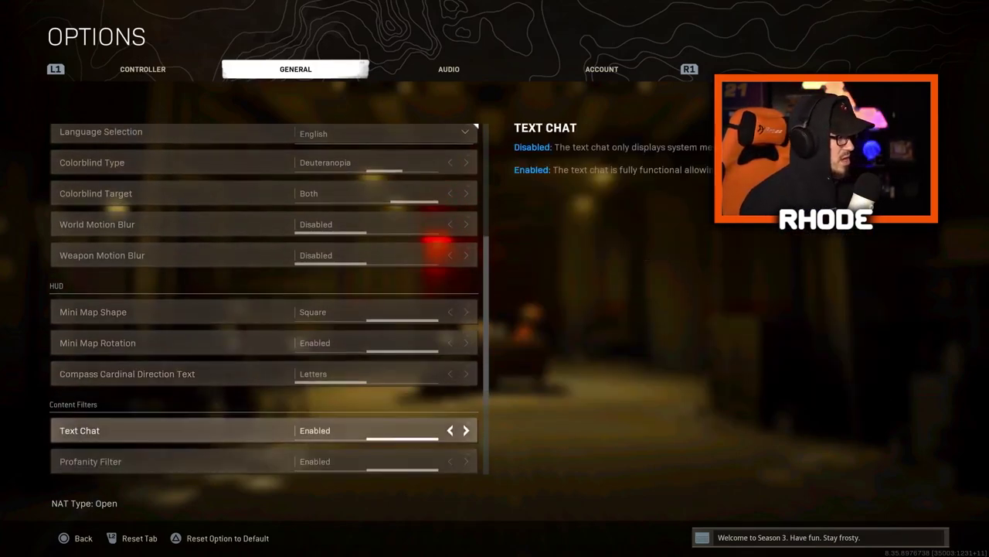
key(Down)
key(Up)
key(Up)
key(Up)
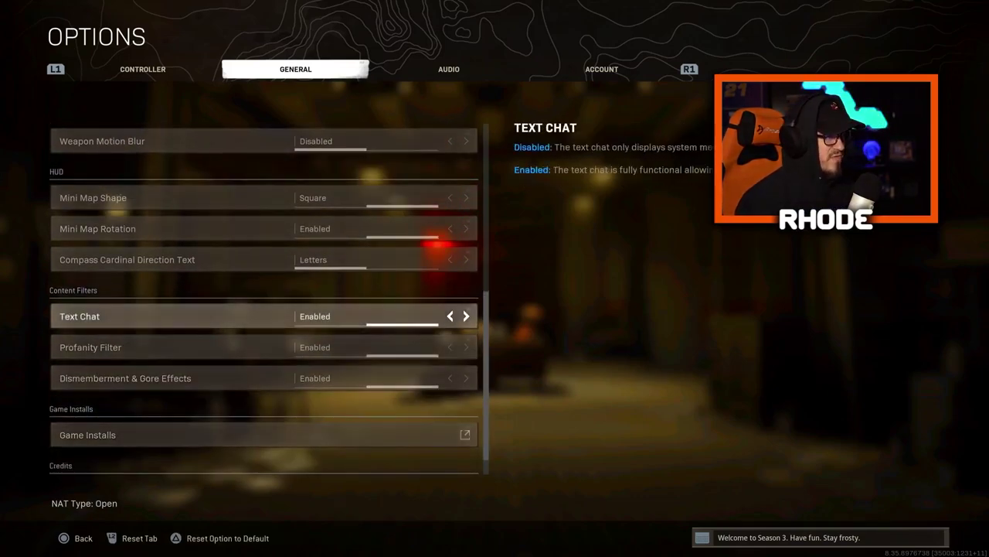
Open the Audio options and review the Master, Music, Dialogue and Effects Volume settings
key(e)
key(Down)
key(Down)
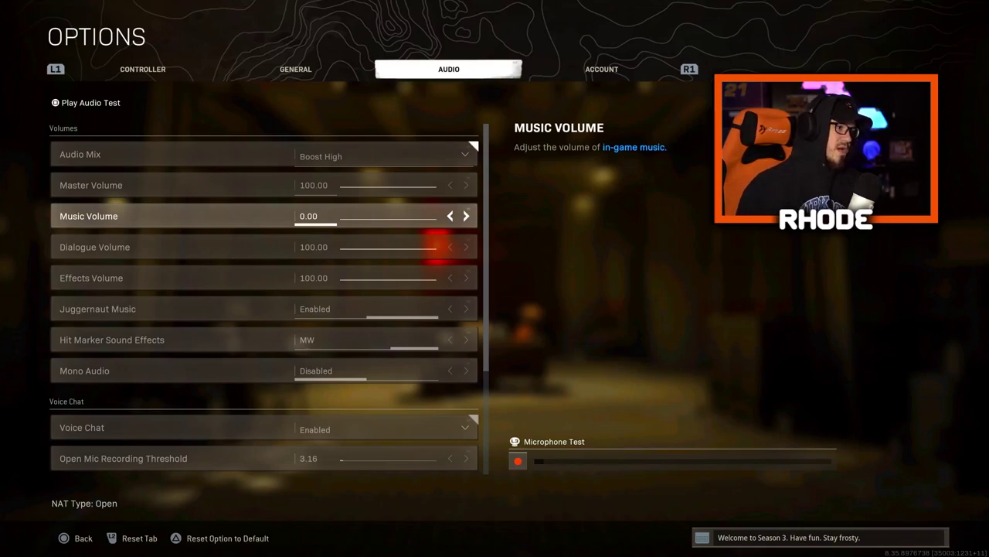
key(Up)
key(Down)
key(Down)
key(Down)
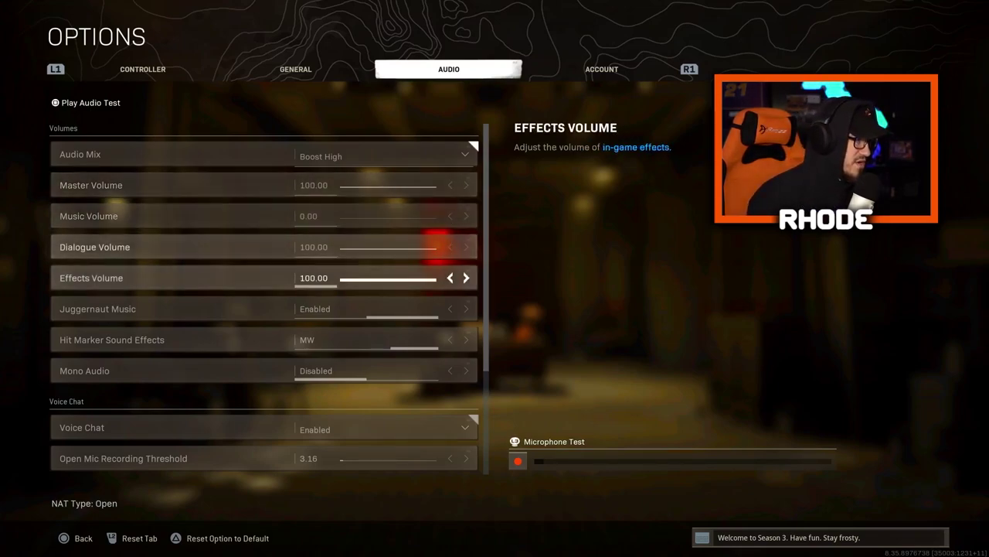
Go back to the Audio Mix setting and examine its selected option
key(Up)
key(Up)
key(Up)
key(Up)
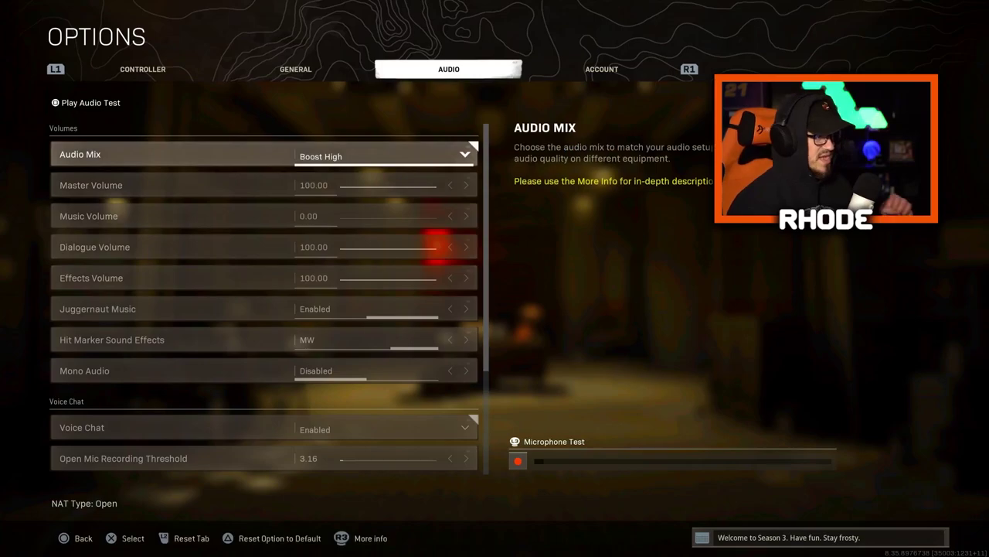
Open the Account options and go through the Online and Network settings, from Crossplay to Internal IP Address
key(e)
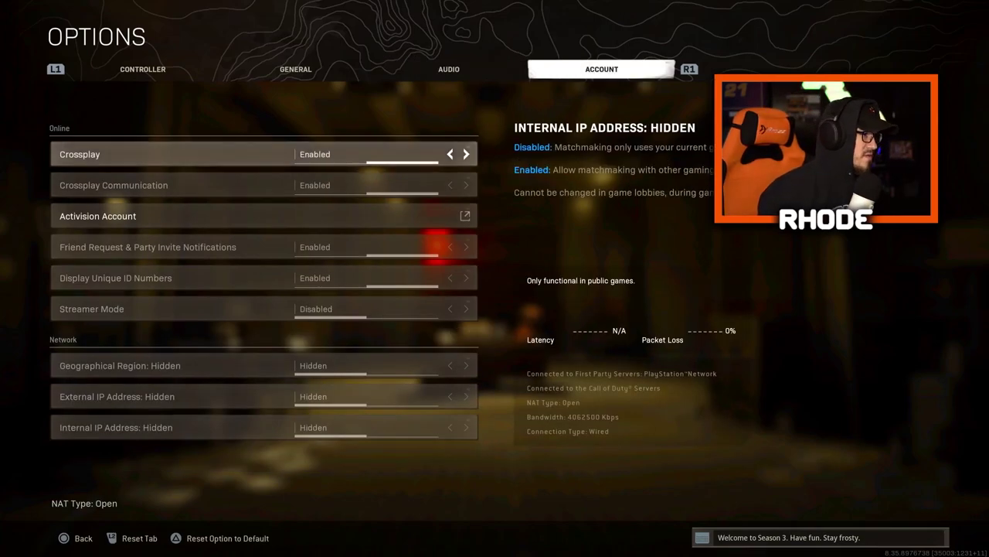
key(Down)
key(Down)
key(Down)
key(Down)
key(Down)
key(Down)
key(Down)
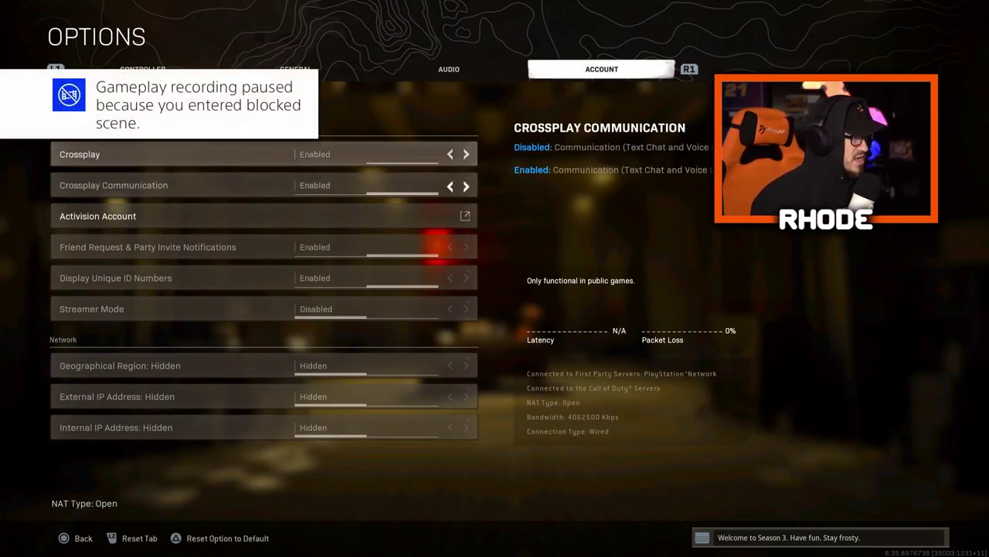
key(Down)
Return to the Controller options and show the BR Button Layout setting
key(Up)
key(Up)
key(Up)
key(Up)
key(Up)
key(Up)
key(Up)
key(Up)
key(Page_Up)
key(Page_Up)
key(Page_Up)
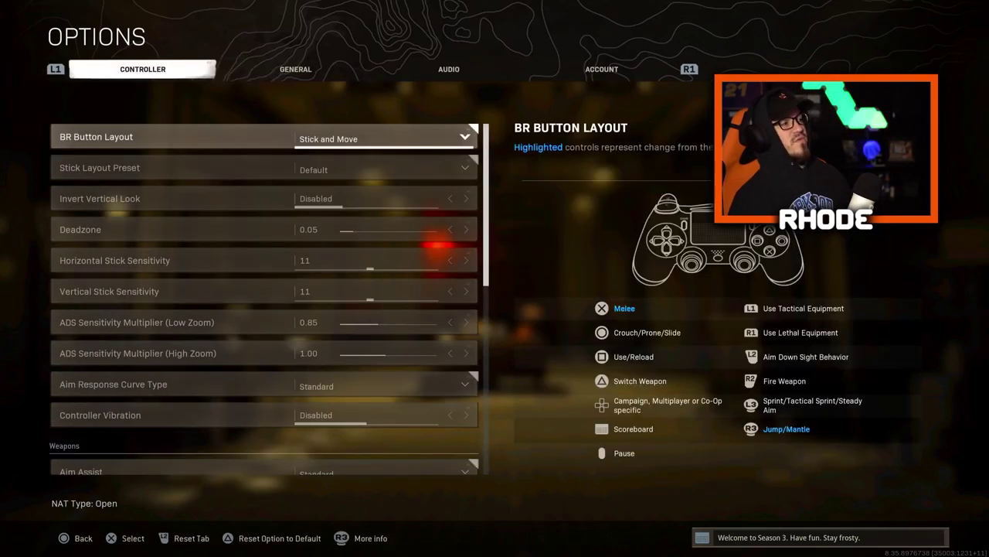